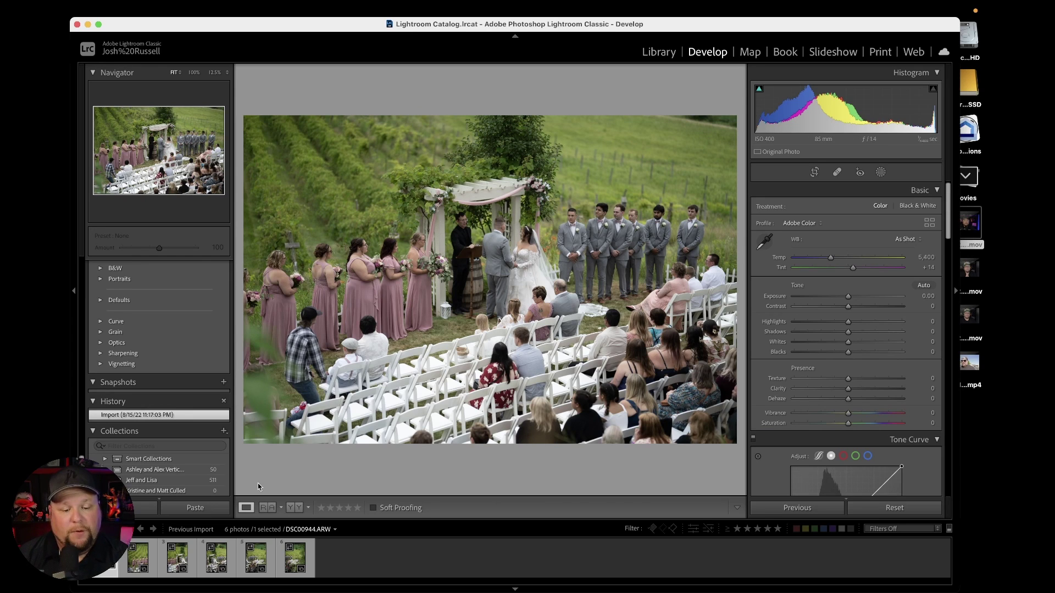
- Step through the five vertical ceremony shots, ending back on bridesmaids frame DSC00953
click(135, 564)
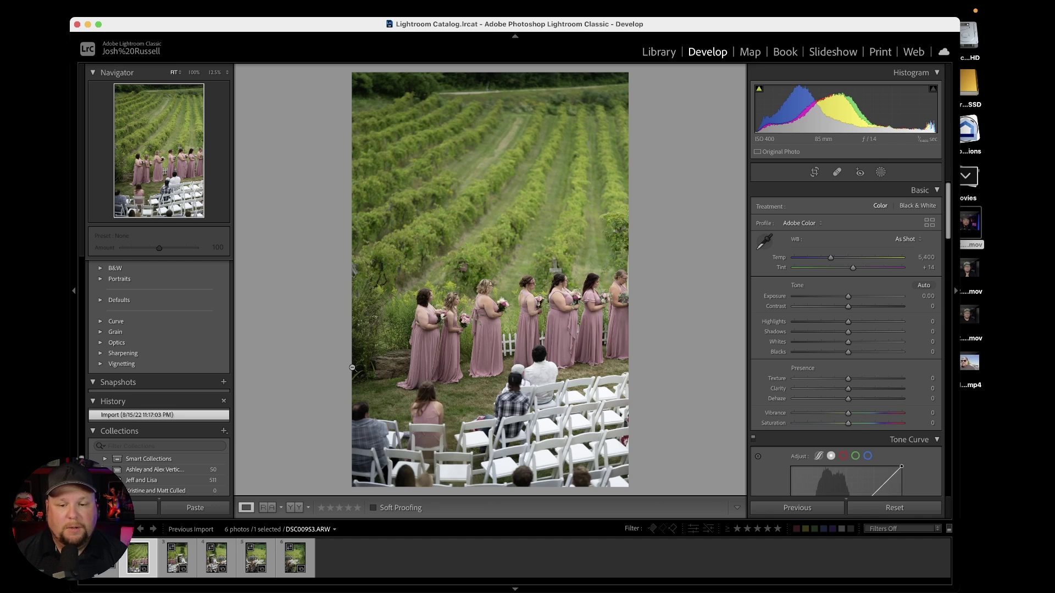
key(Right)
key(Left)
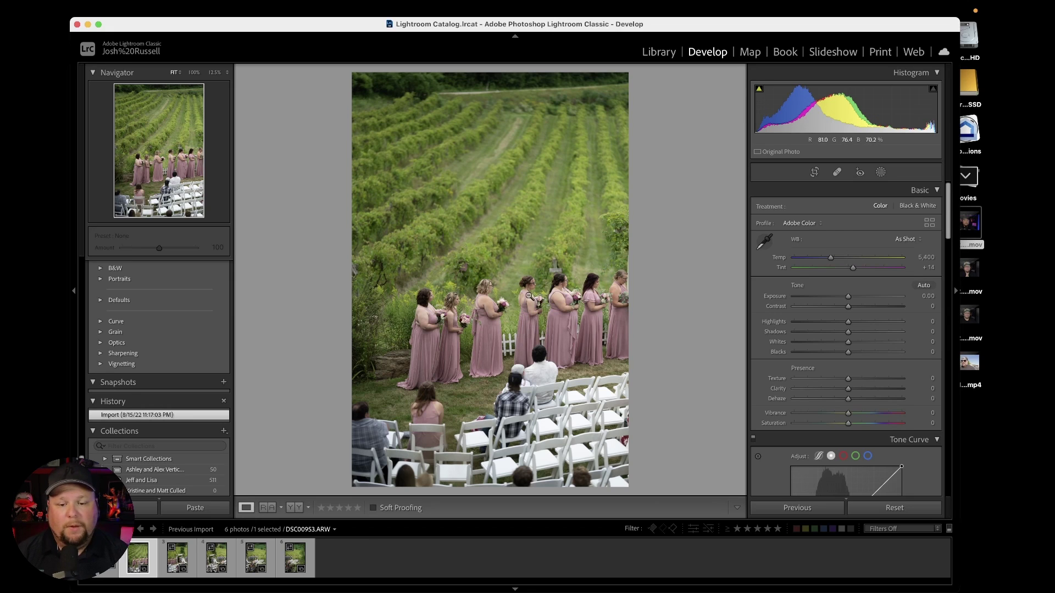
key(Right)
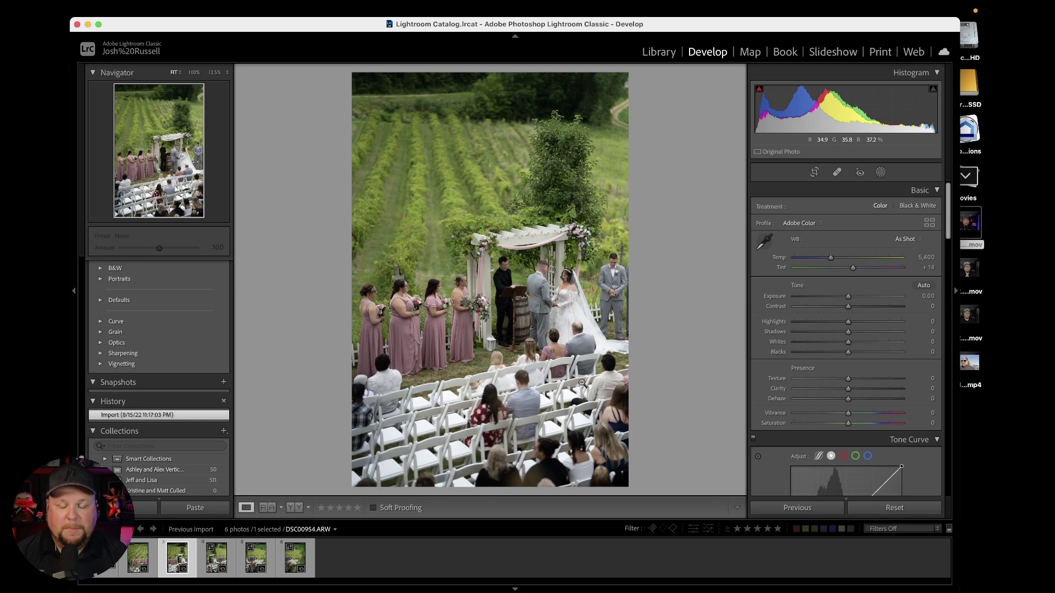
key(Right)
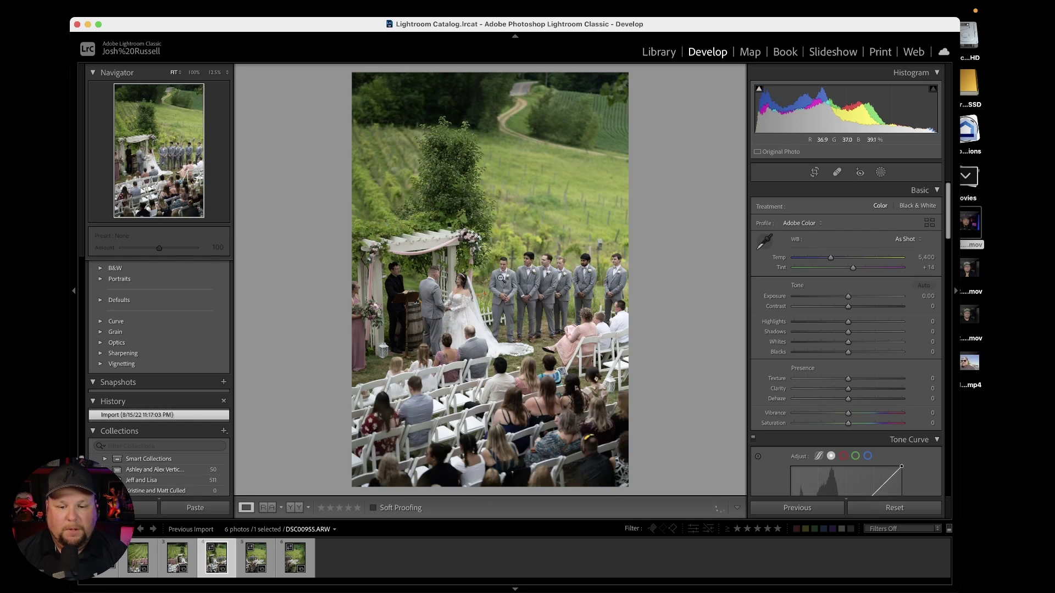
key(Right)
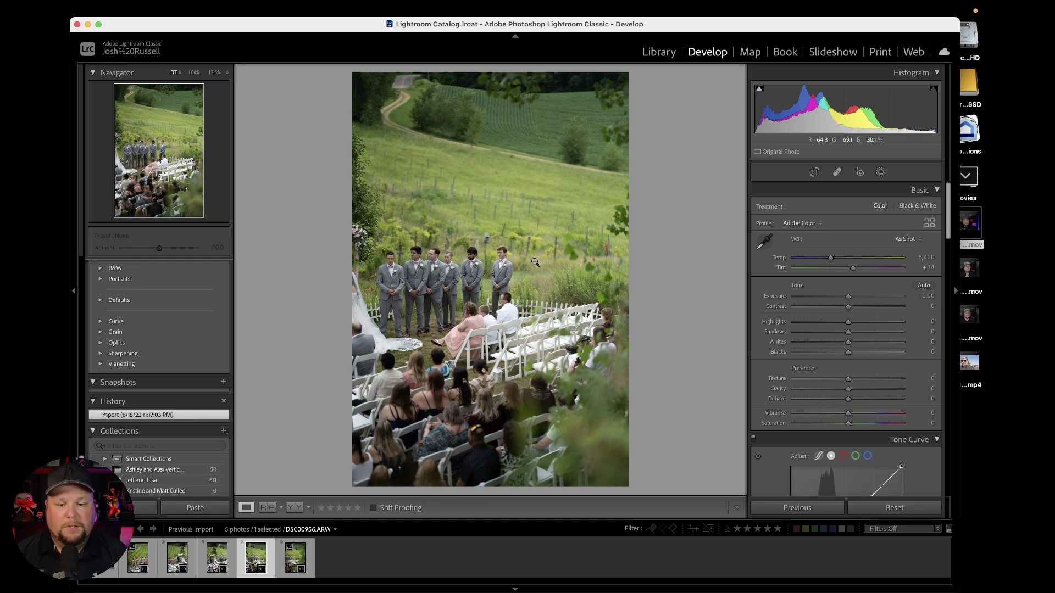
key(Right)
key(Left)
key(Left)
key(Left)
key(Left)
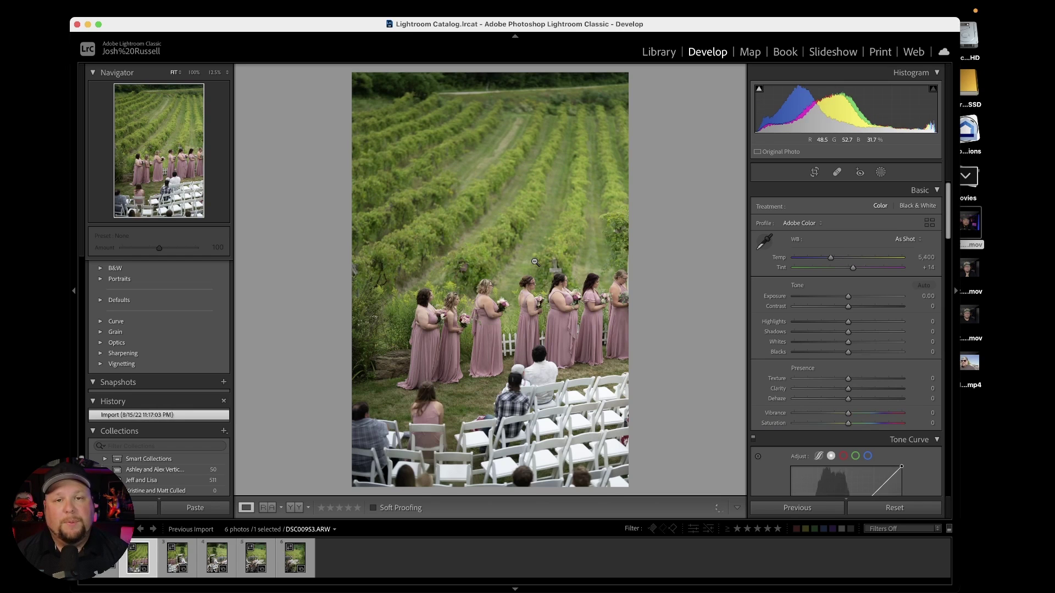
key(Right)
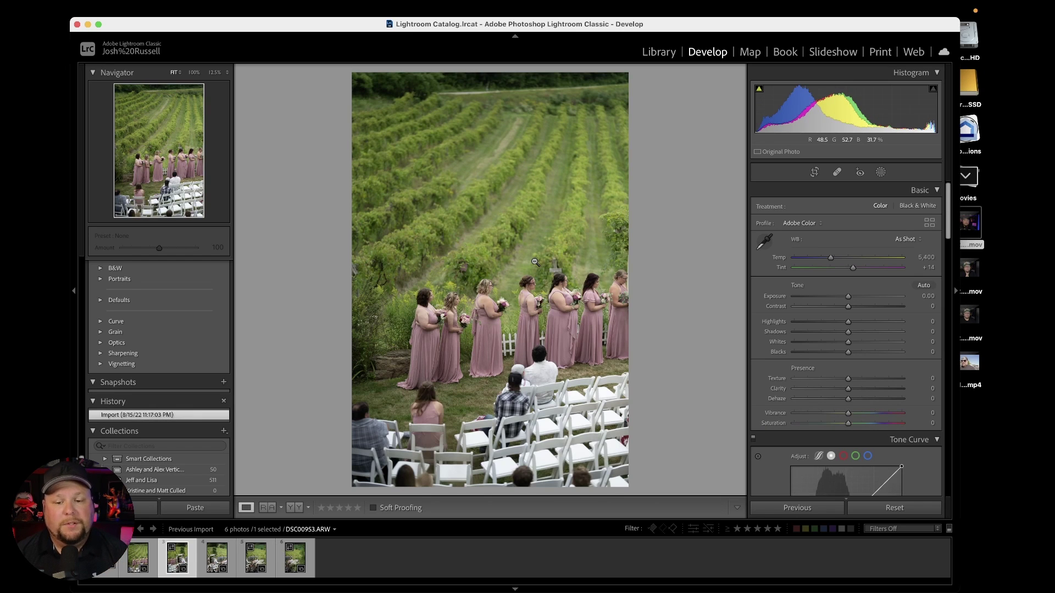
key(Right)
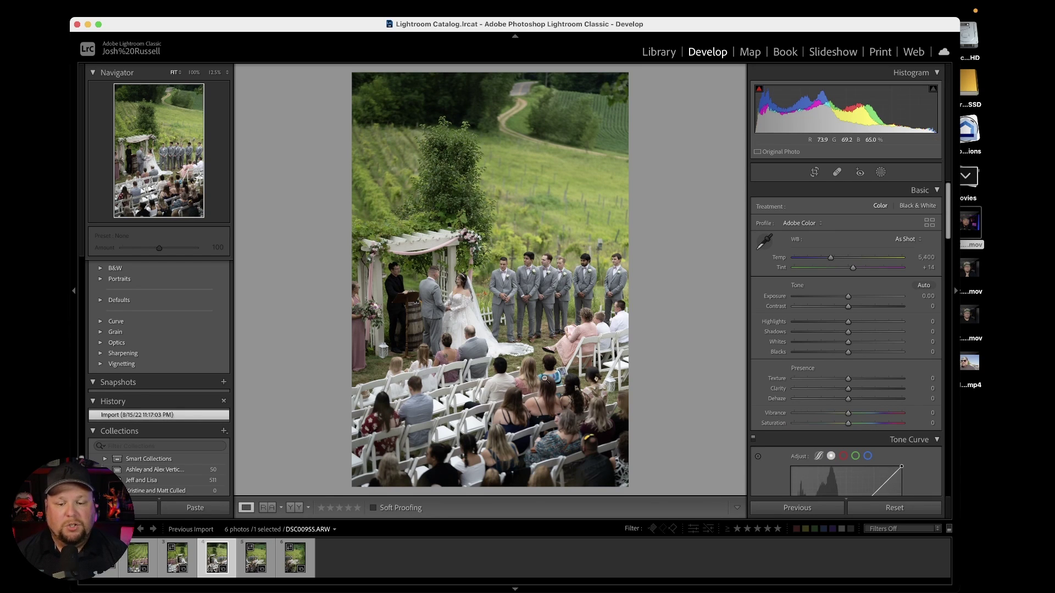
key(Left)
key(Left)
key(Left)
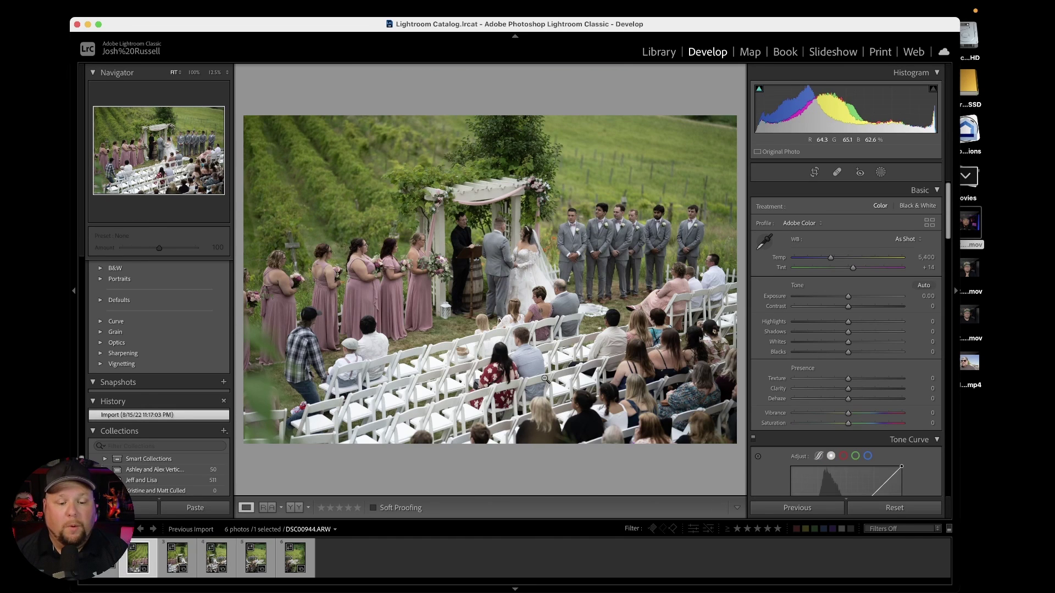
key(Right)
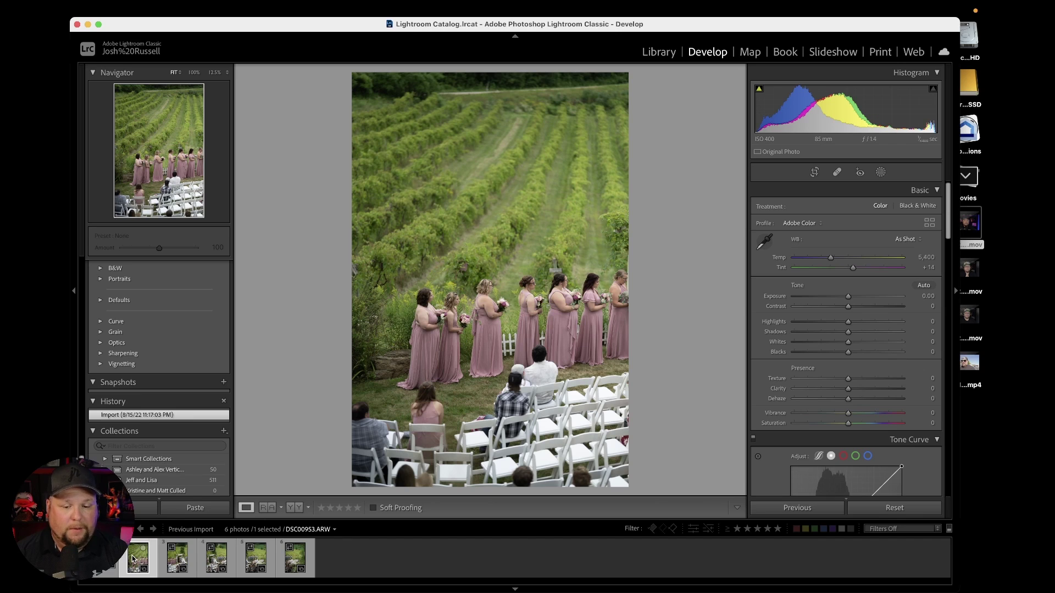
- Select the five vertical shots and start a Photo Merge > Panorama on them
shift+click(295, 566)
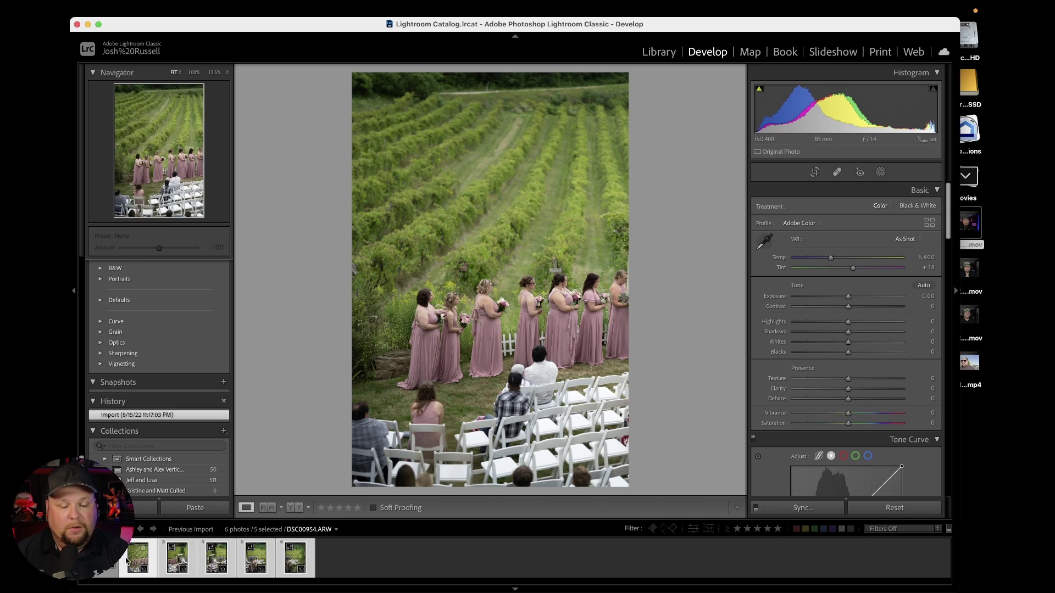
right_click(255, 559)
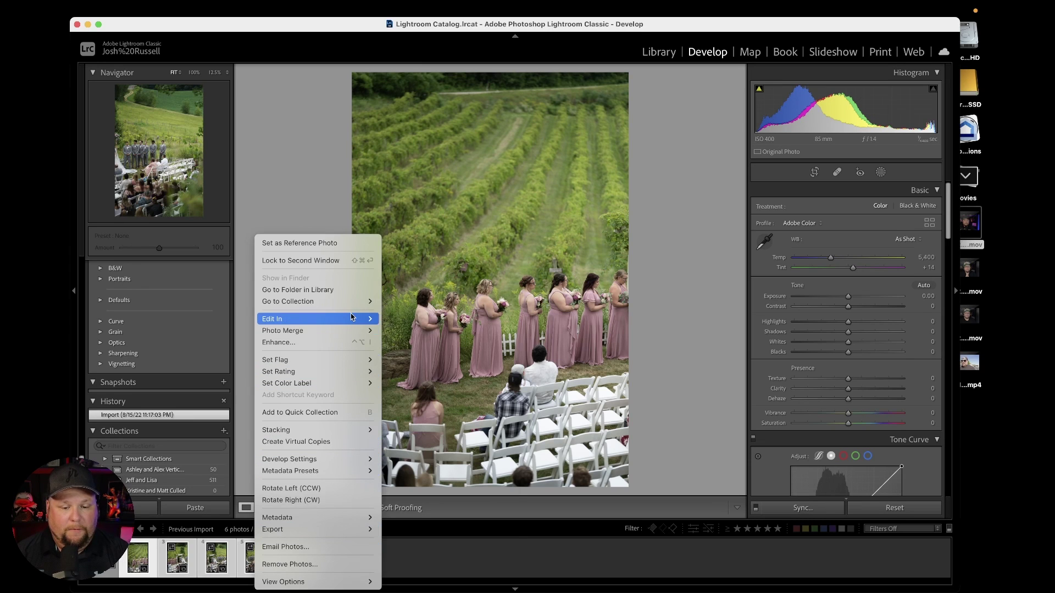
mouse_move(326, 332)
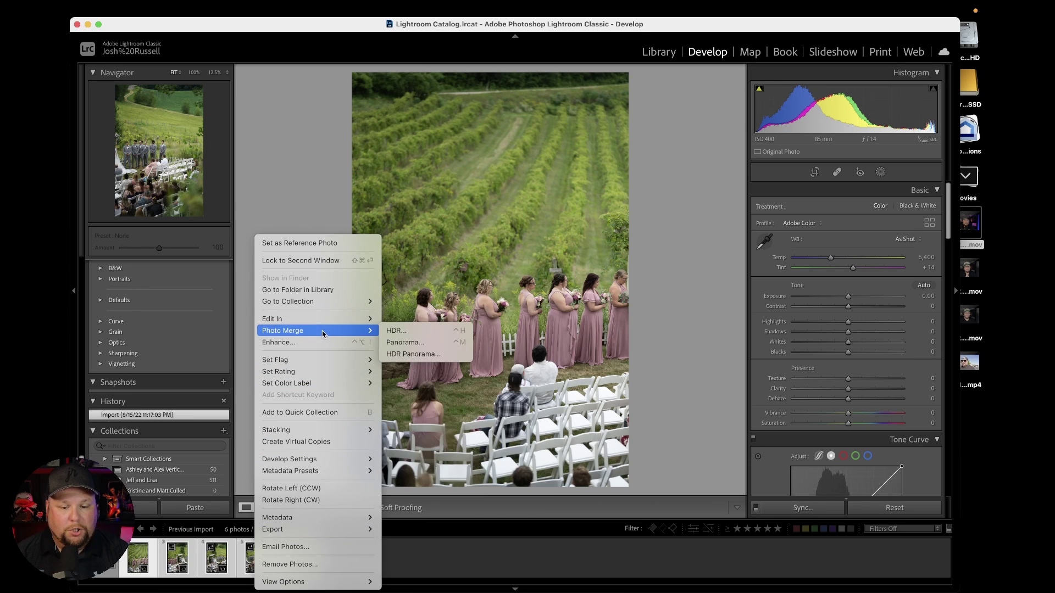
click(409, 343)
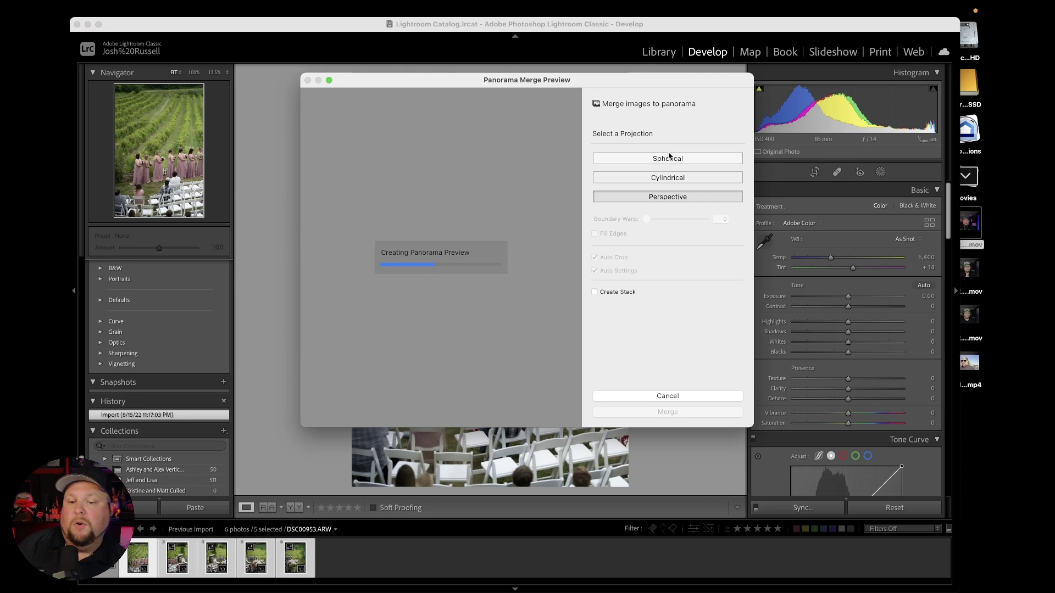
- Compare Spherical, Cylindrical and Perspective projections, keep Perspective, and turn Auto Crop off
click(668, 158)
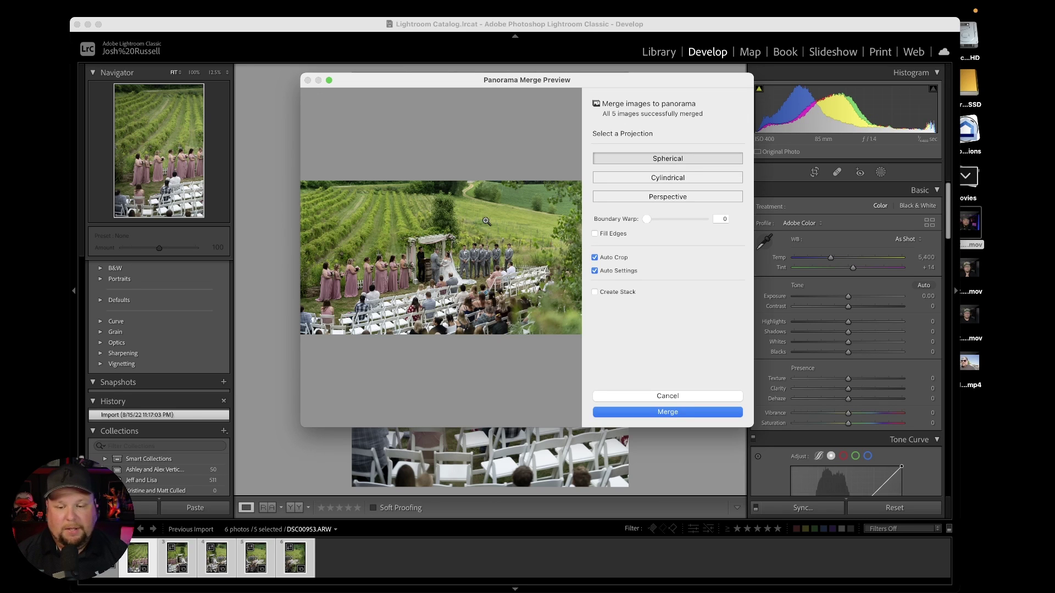
click(667, 198)
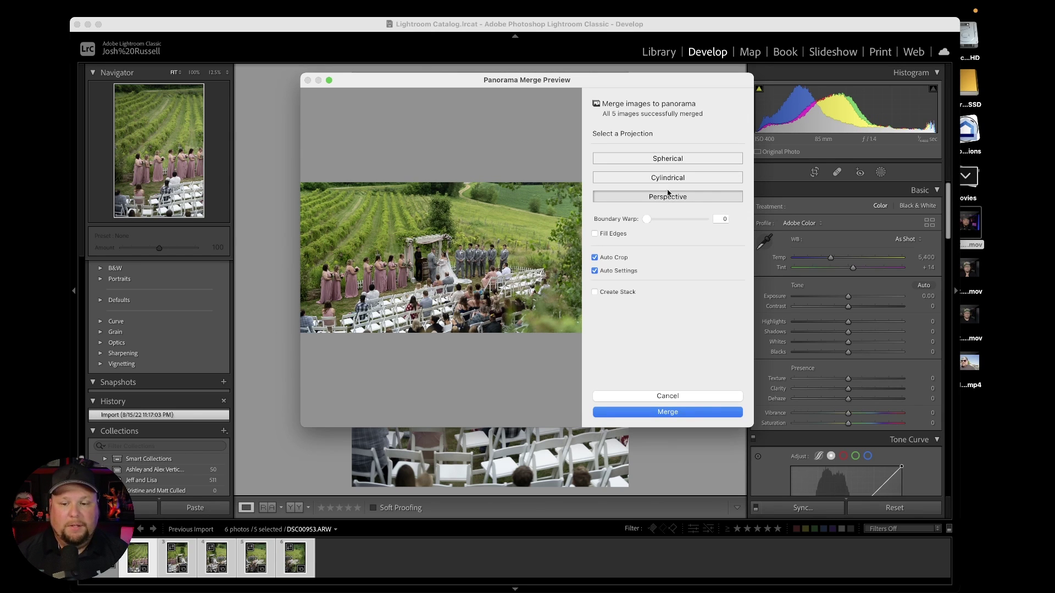
click(669, 160)
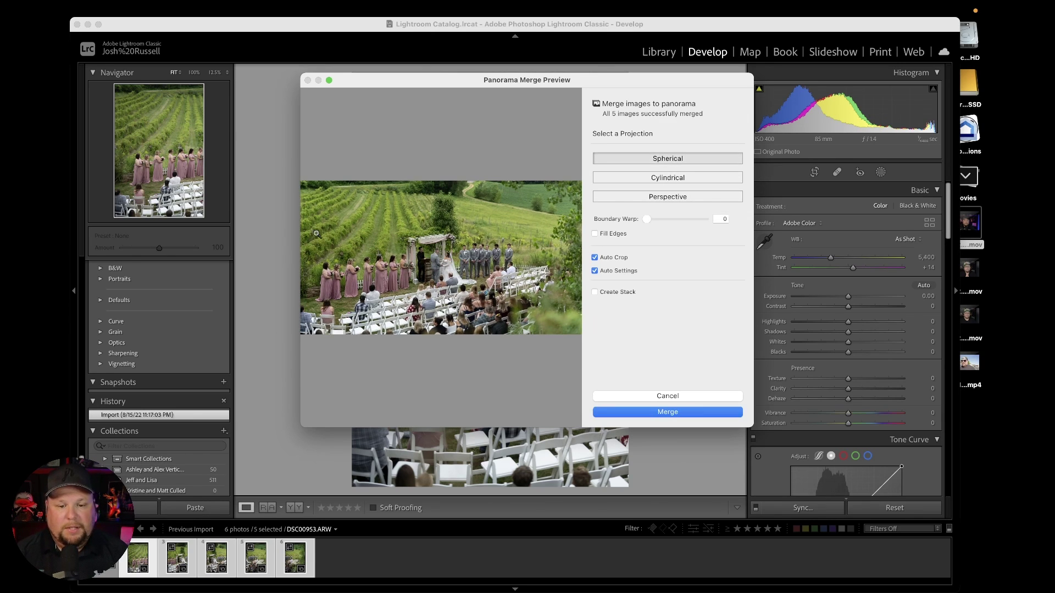
click(682, 181)
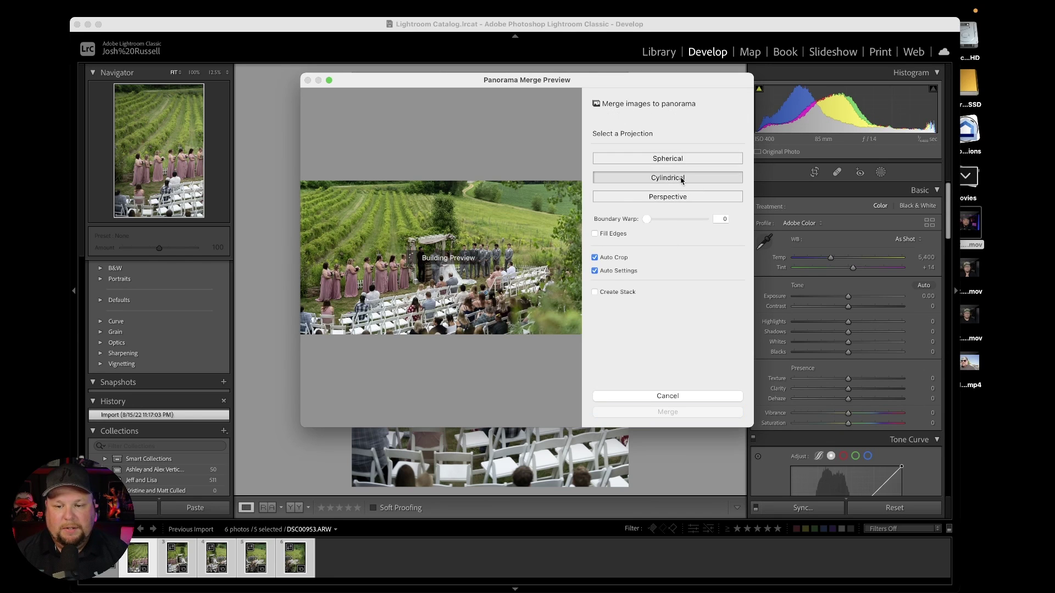
click(661, 199)
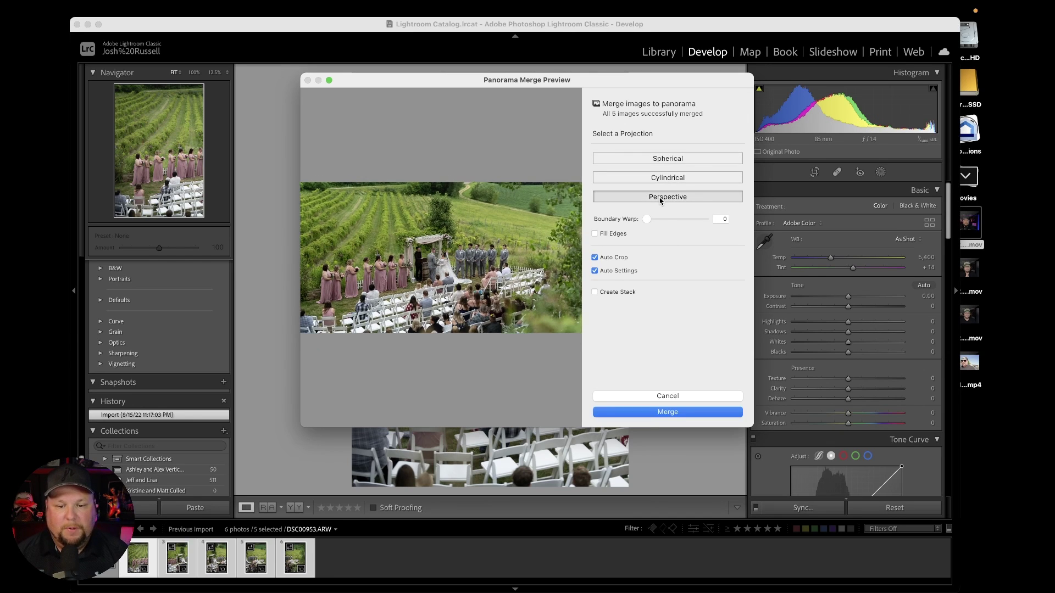
click(596, 259)
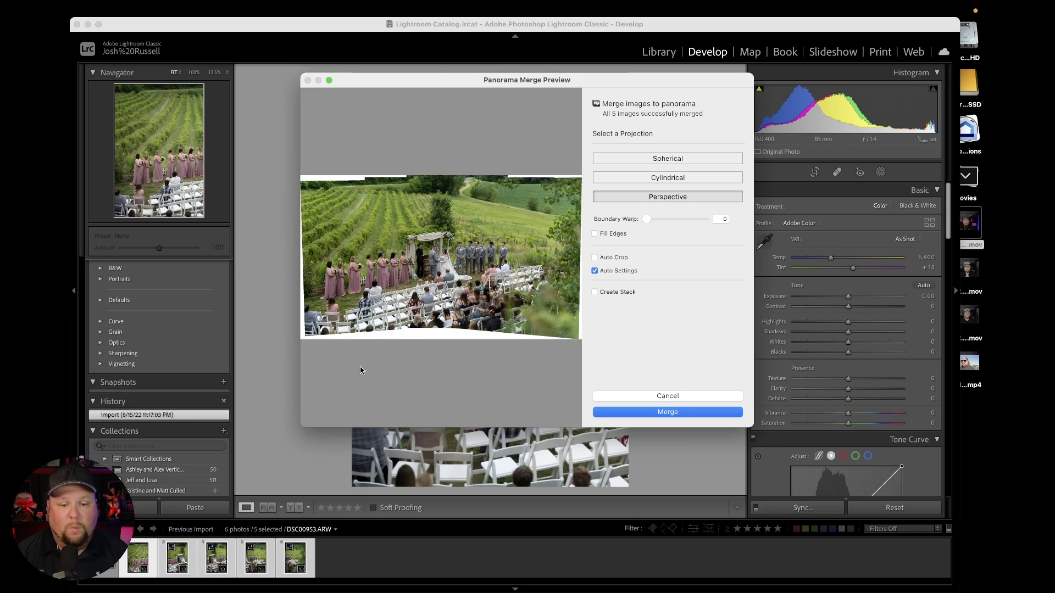
- Merge the Perspective panorama with Auto Crop on and Fill Edges left unchecked
click(594, 257)
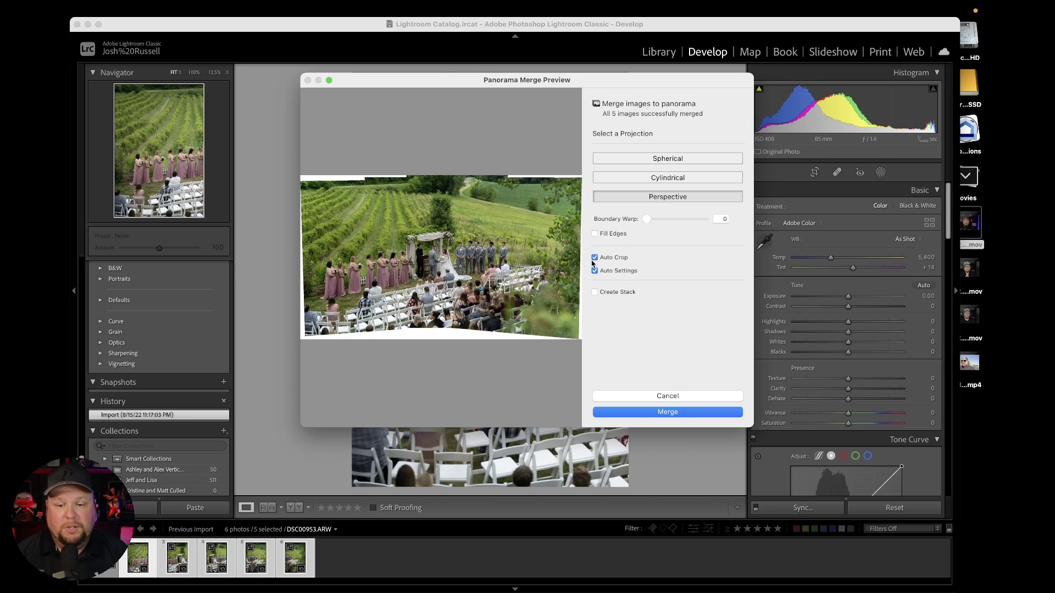
click(595, 234)
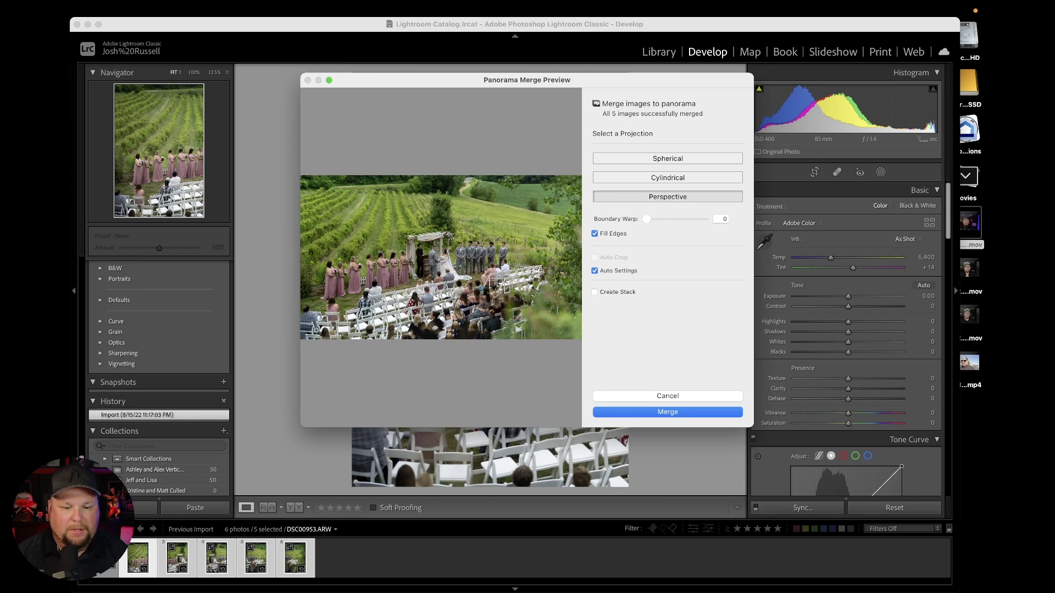
click(594, 234)
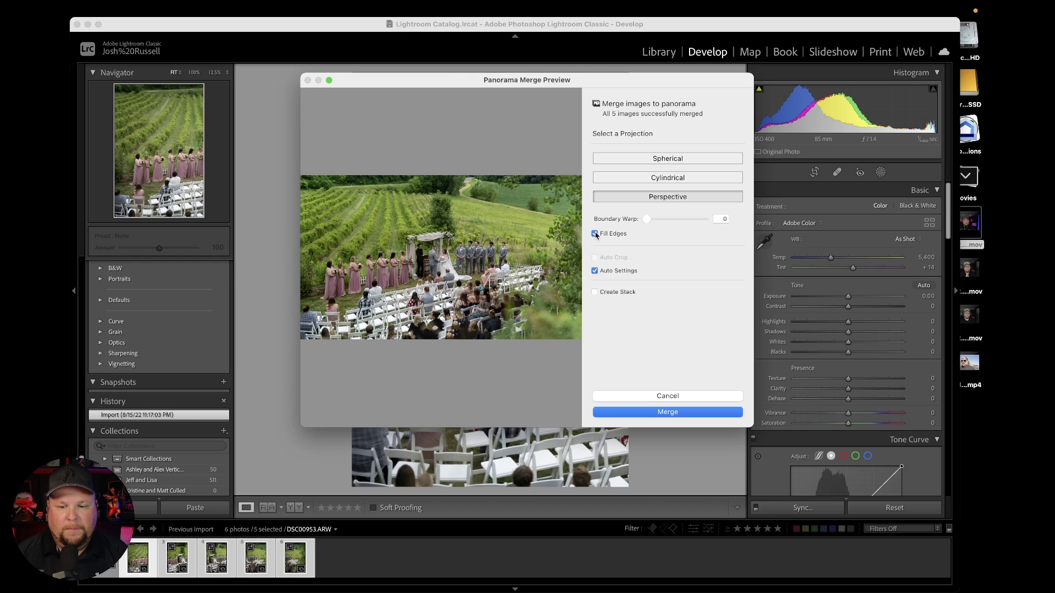
click(594, 258)
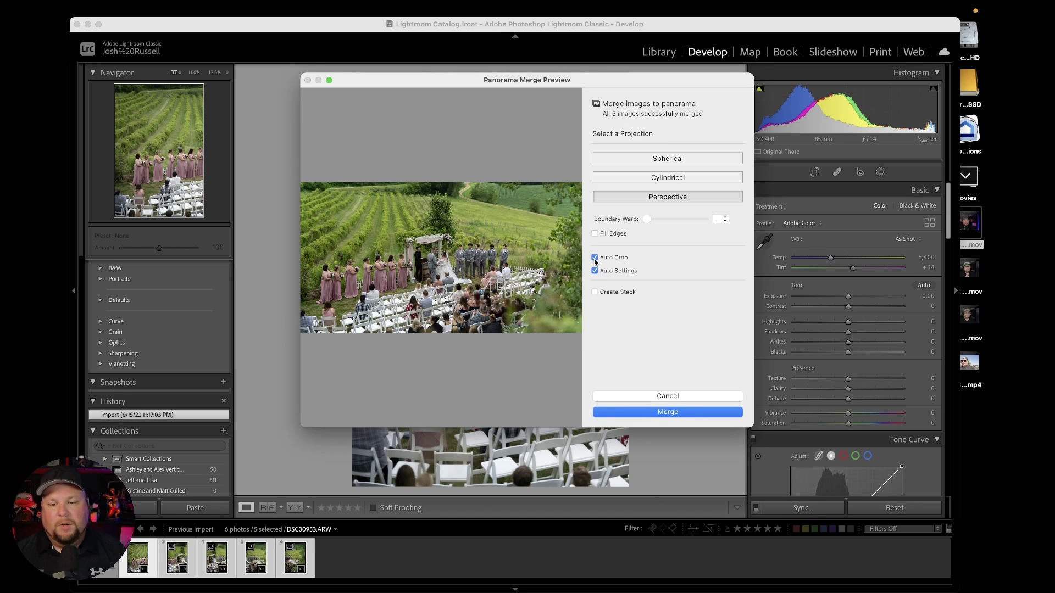
click(675, 412)
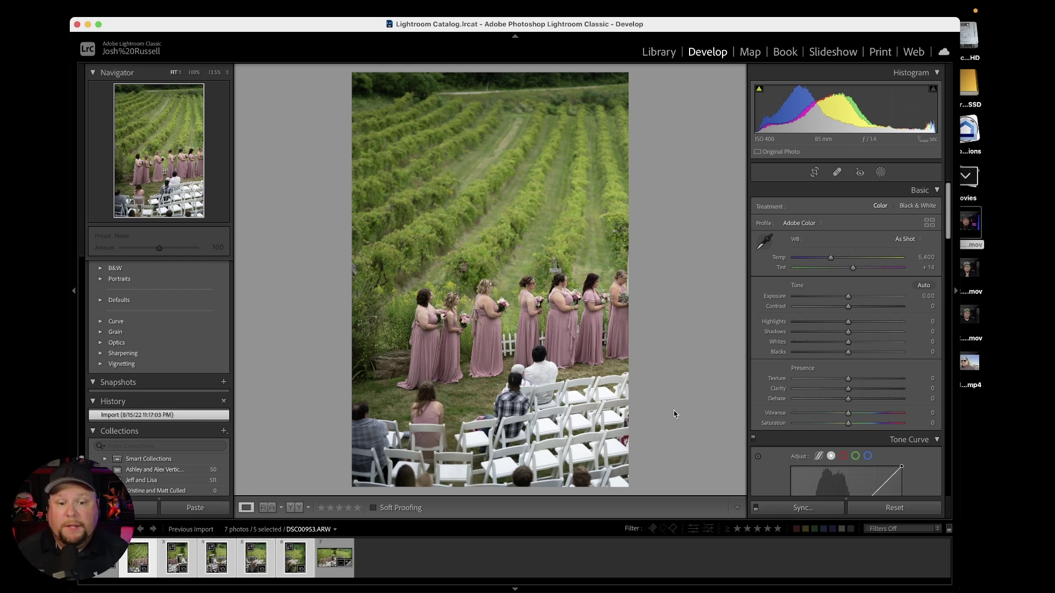
- View the merged DSC00953-Pano-2.dng panorama from the filmstrip in Develop
click(327, 555)
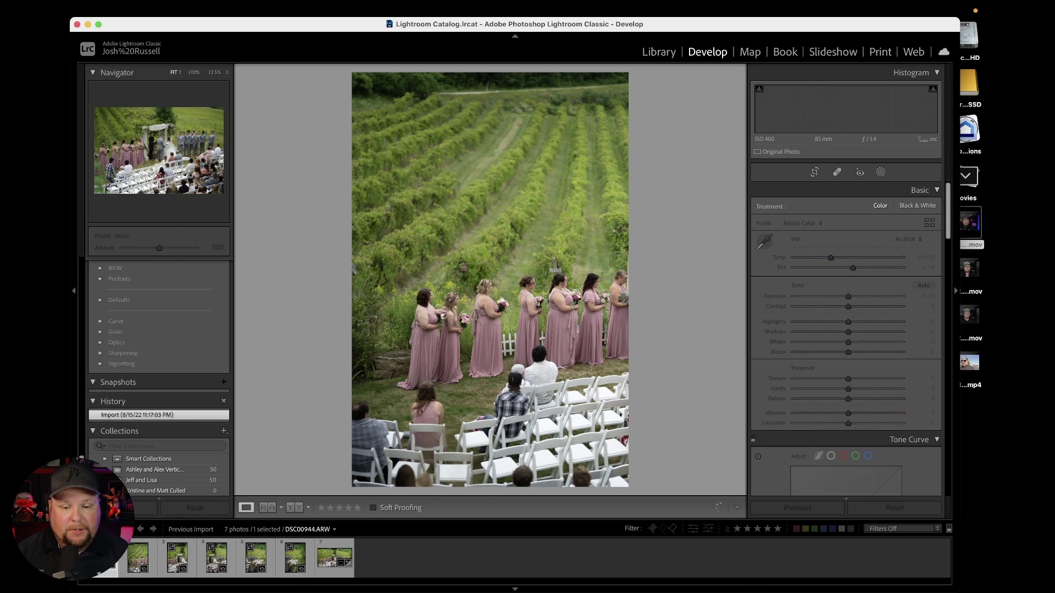
click(323, 558)
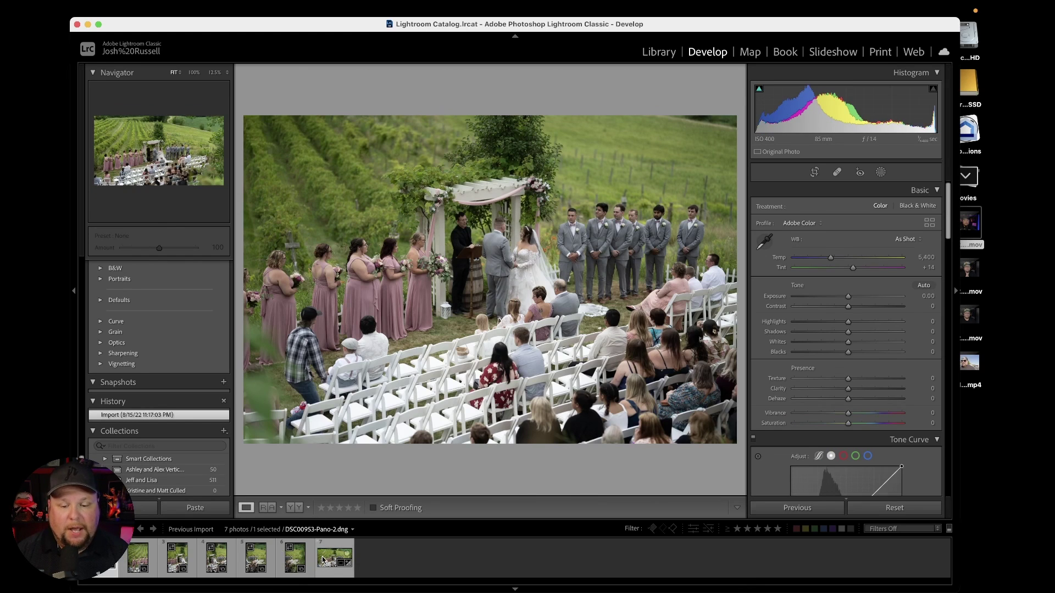